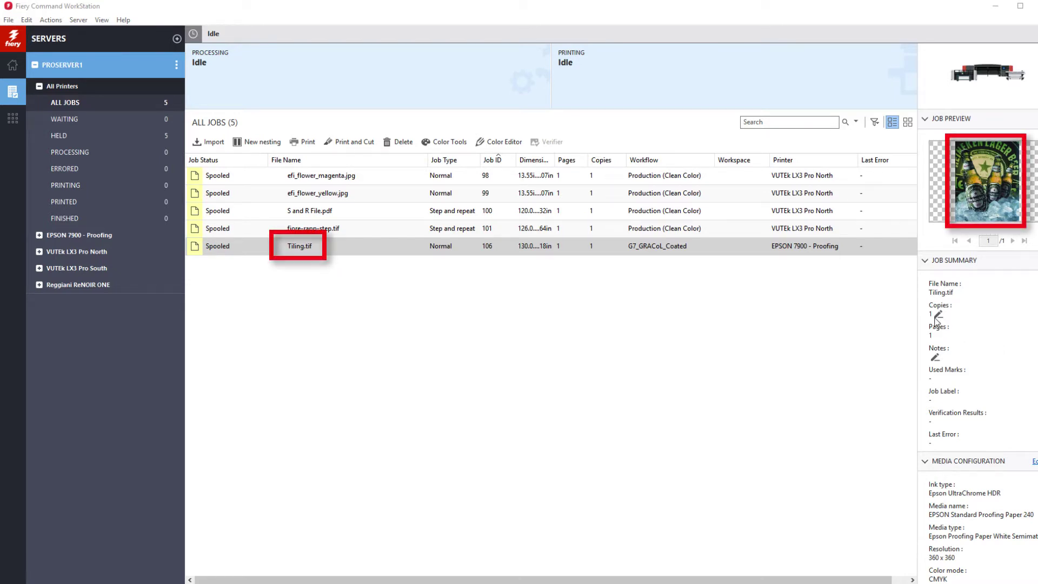
# - Open Tiling.tif in the Job Editor, check the printer media settings, and show the Layout panel
pyautogui.doubleClick(421, 248)
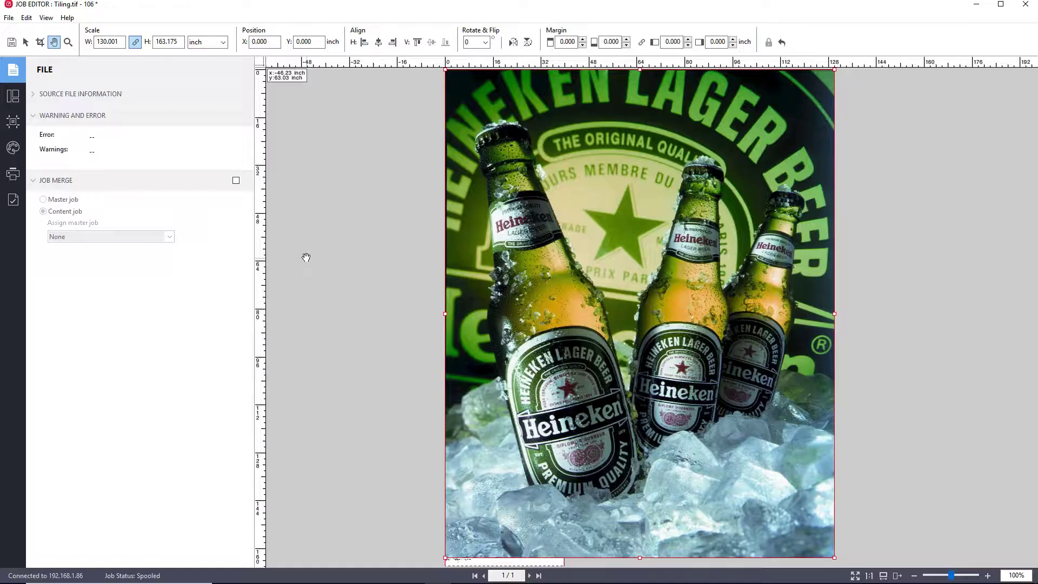
pyautogui.click(26, 43)
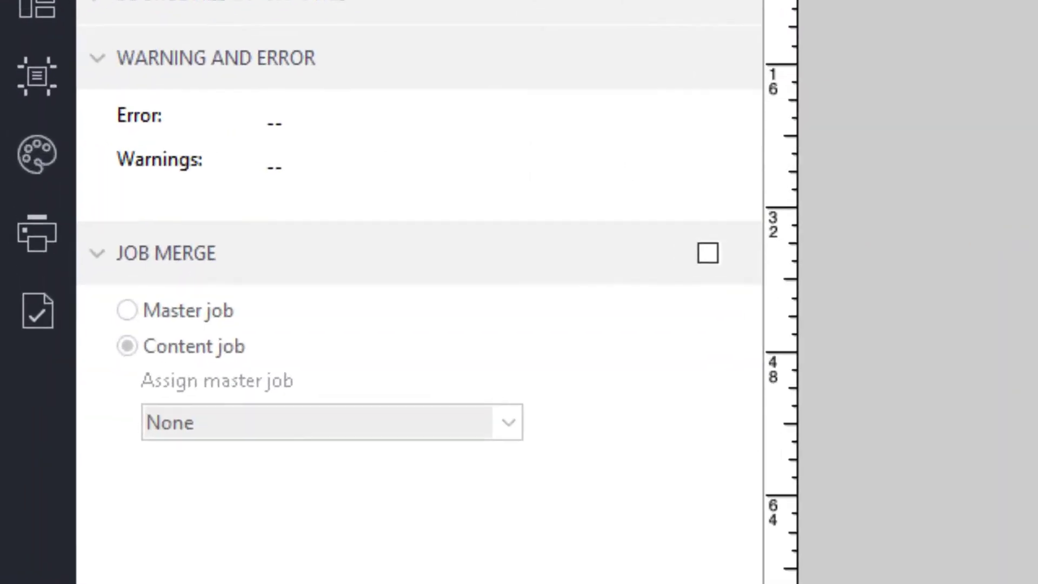
pyautogui.click(39, 232)
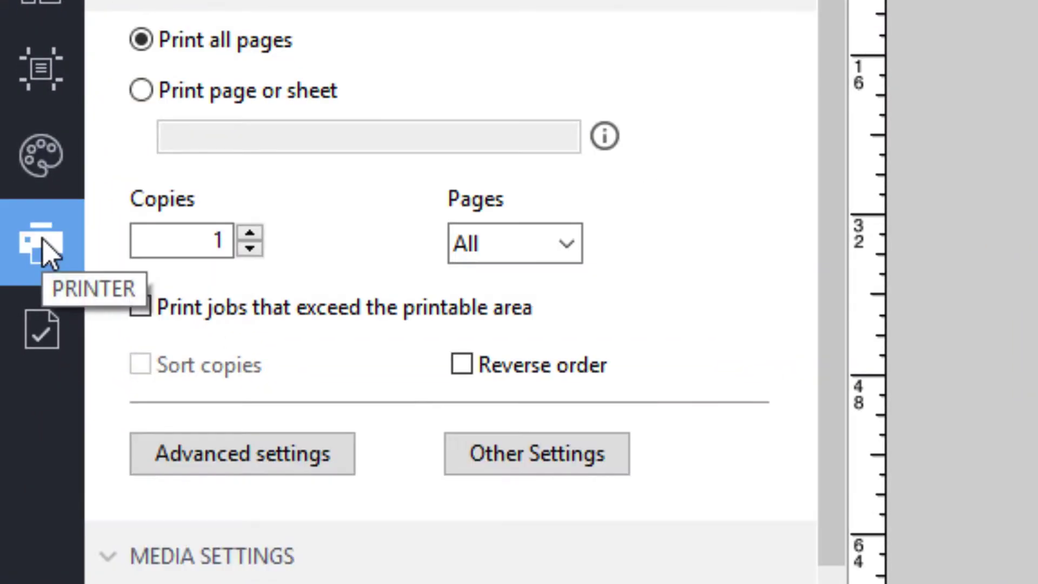
pyautogui.scroll(-9, 244, 47)
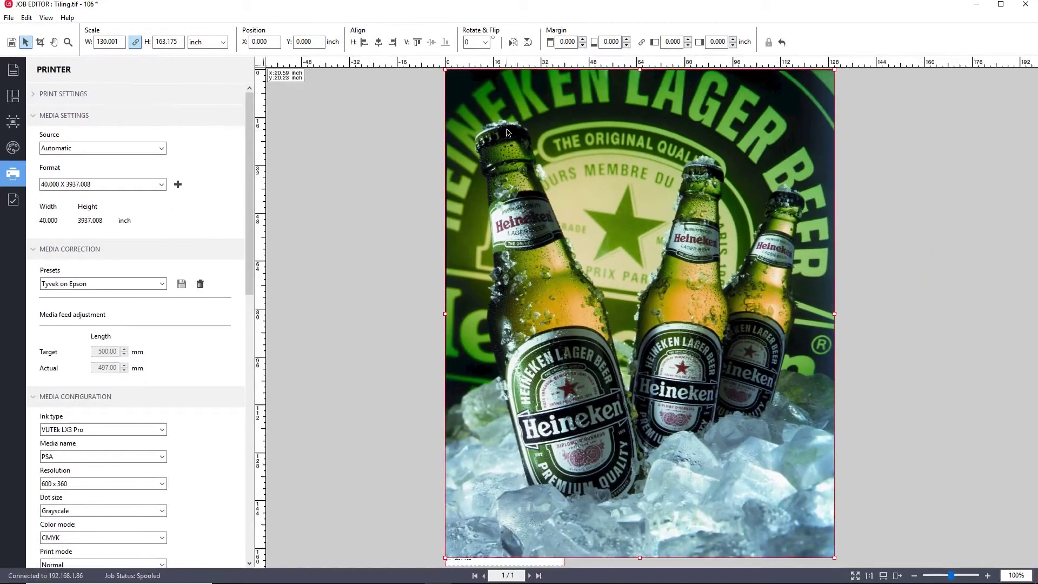
pyautogui.moveTo(822, 121); pyautogui.dragTo(856, 161)
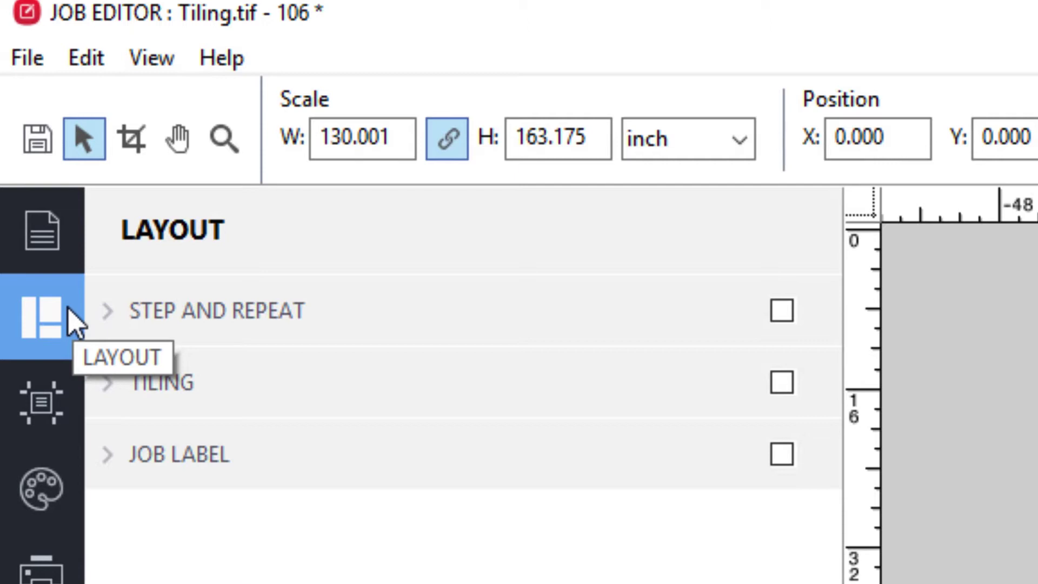
# - Enable tiling and confirm tiles 1–4 each measure 40.00 × 163.18 inch
pyautogui.click(116, 384)
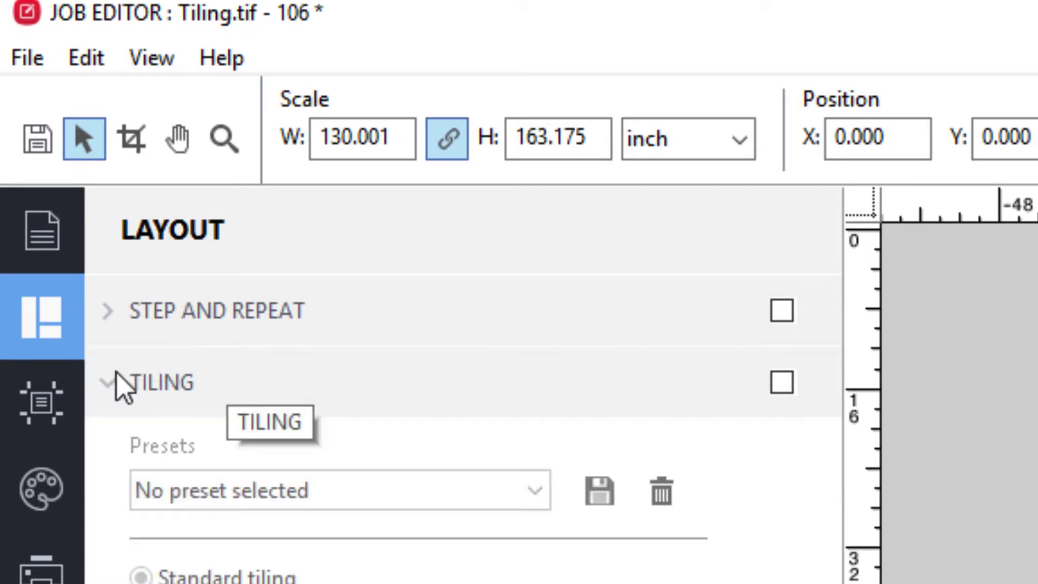
pyautogui.click(781, 383)
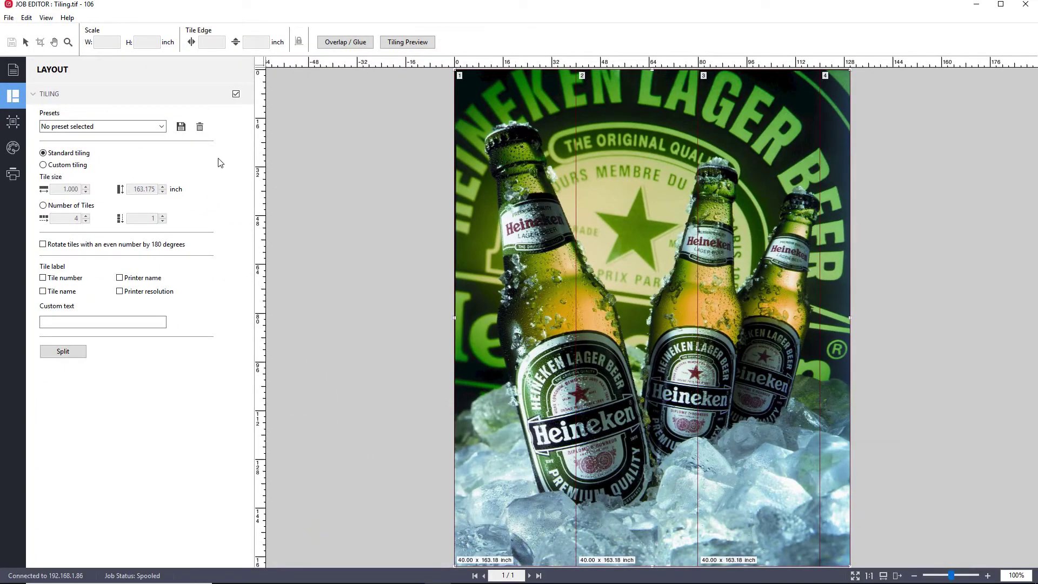
pyautogui.click(513, 246)
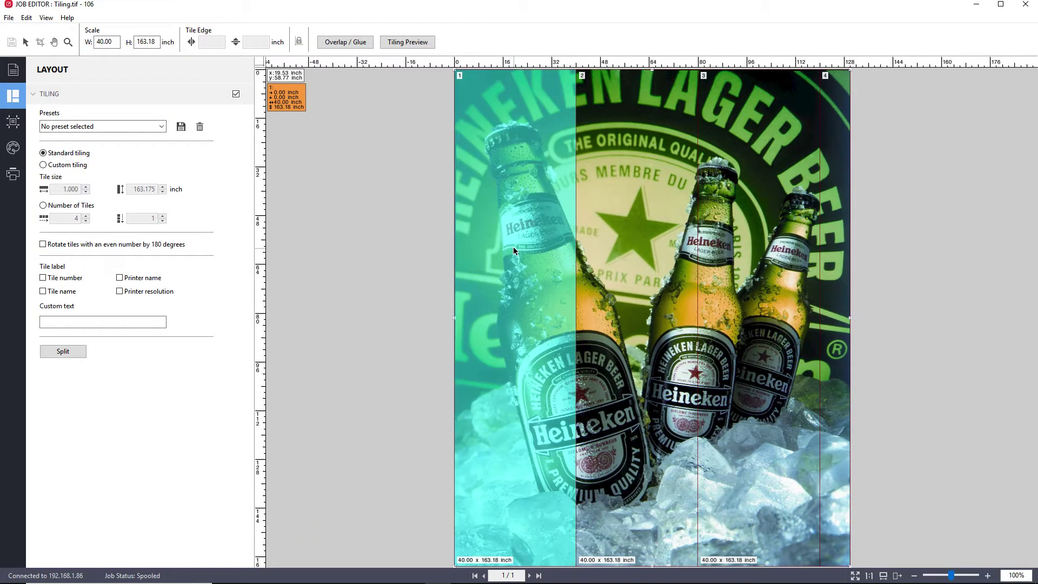
pyautogui.click(618, 266)
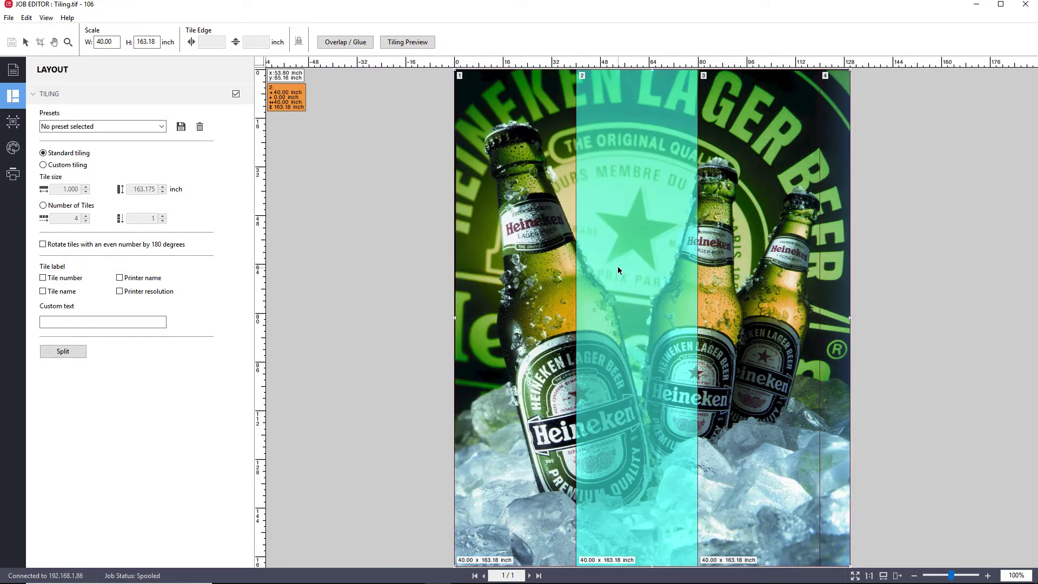
pyautogui.click(722, 268)
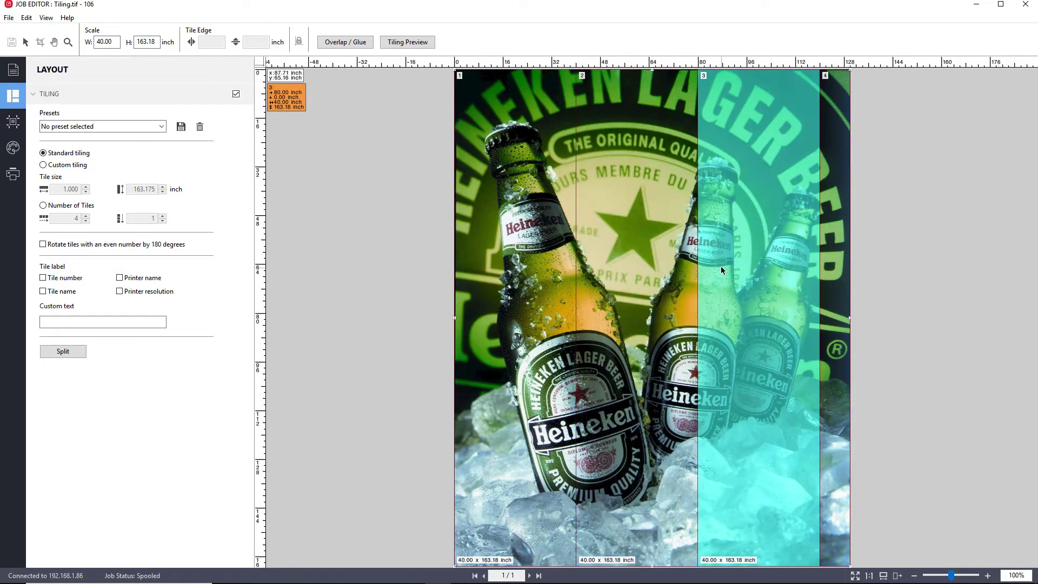
pyautogui.click(830, 265)
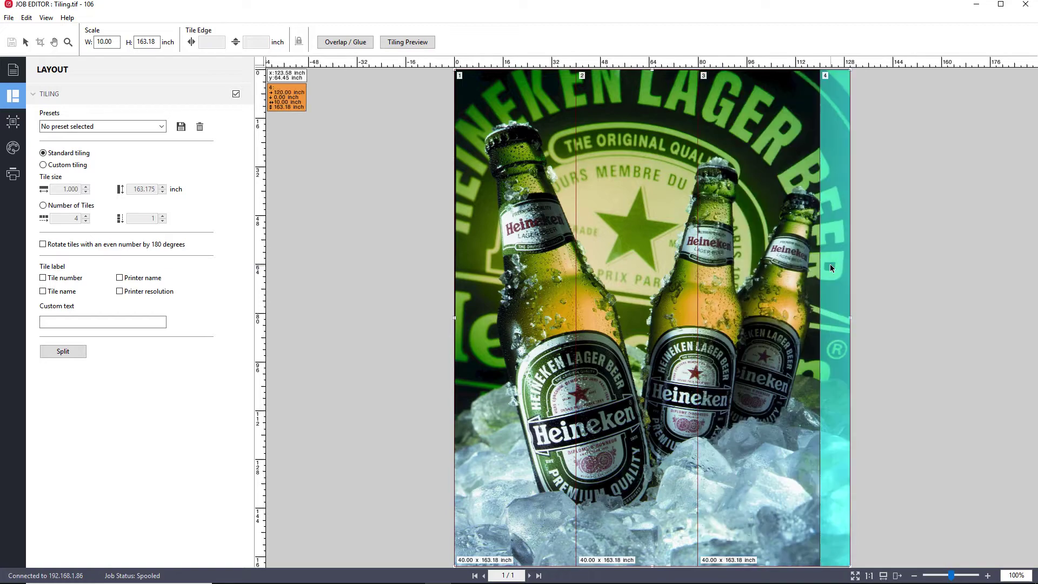
pyautogui.click(661, 271)
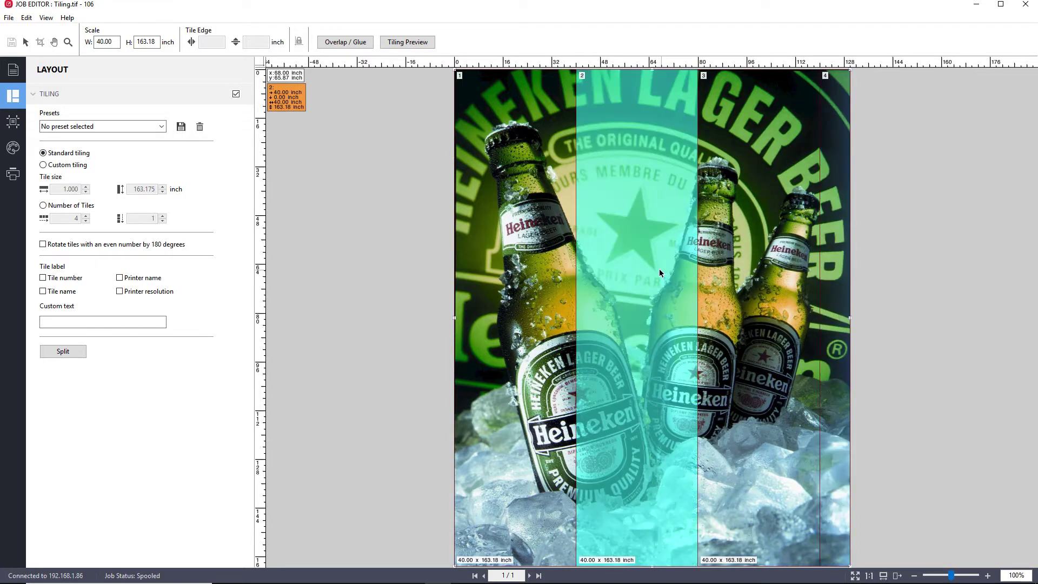
pyautogui.click(532, 274)
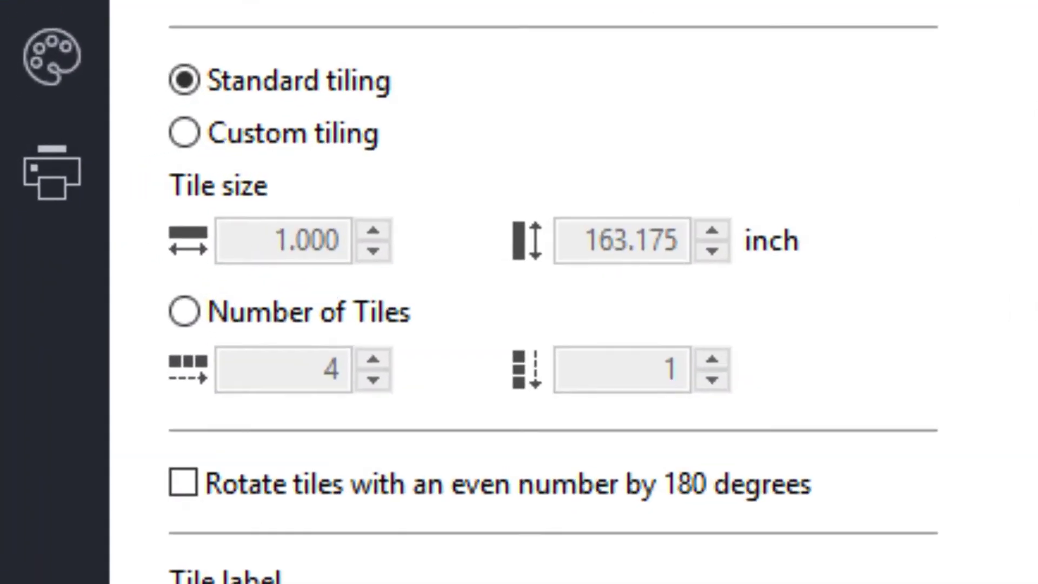
# - Switch tiling to Custom and define it by Number of Tiles, 4 across by 1 down
pyautogui.click(184, 132)
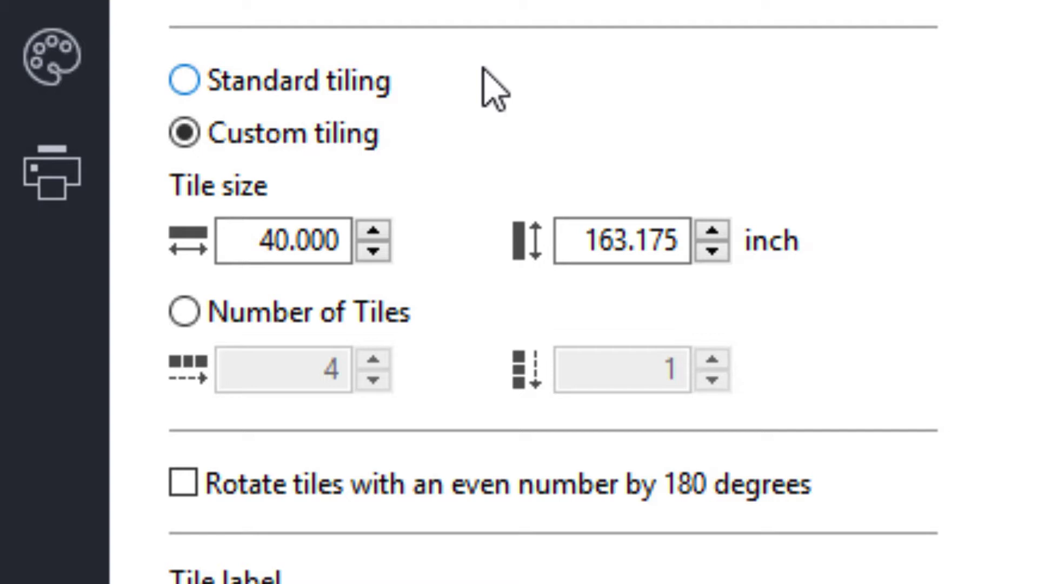
pyautogui.click(184, 305)
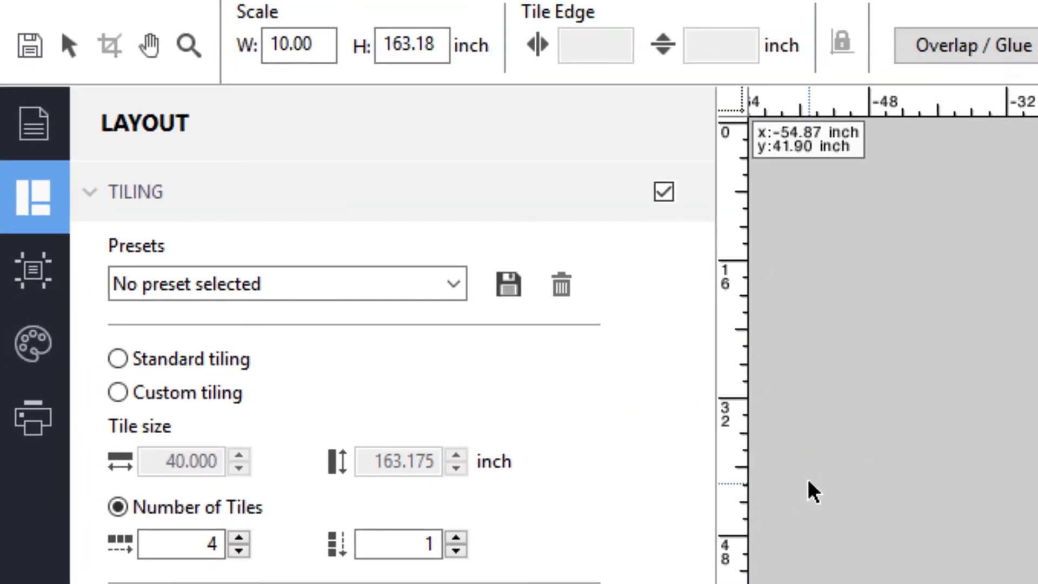
# - Save the job with a 4 × 4 grid of 32.50 × 40.79 inch tiles
pyautogui.click(33, 50)
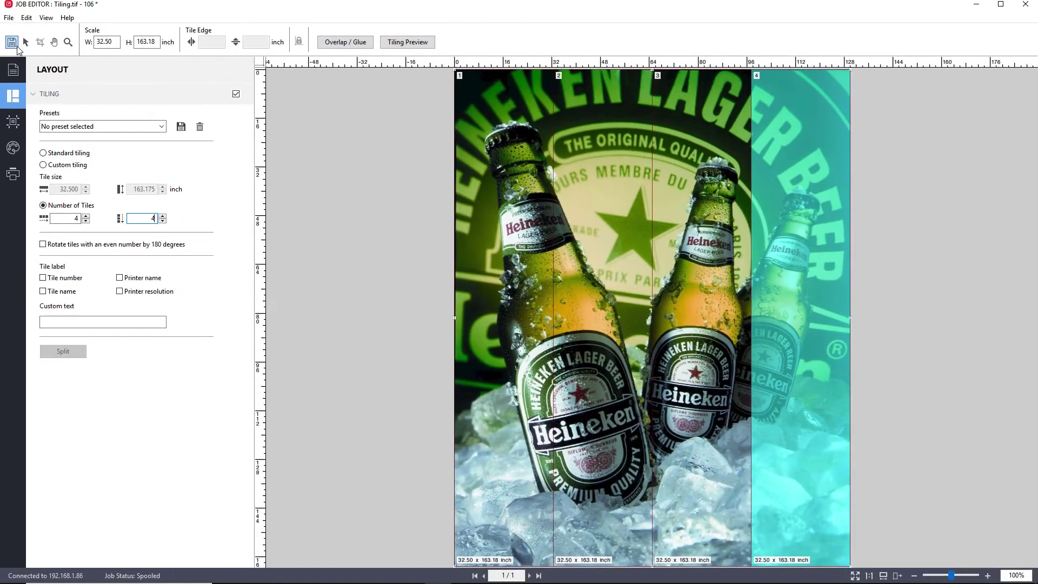
pyautogui.click(13, 44)
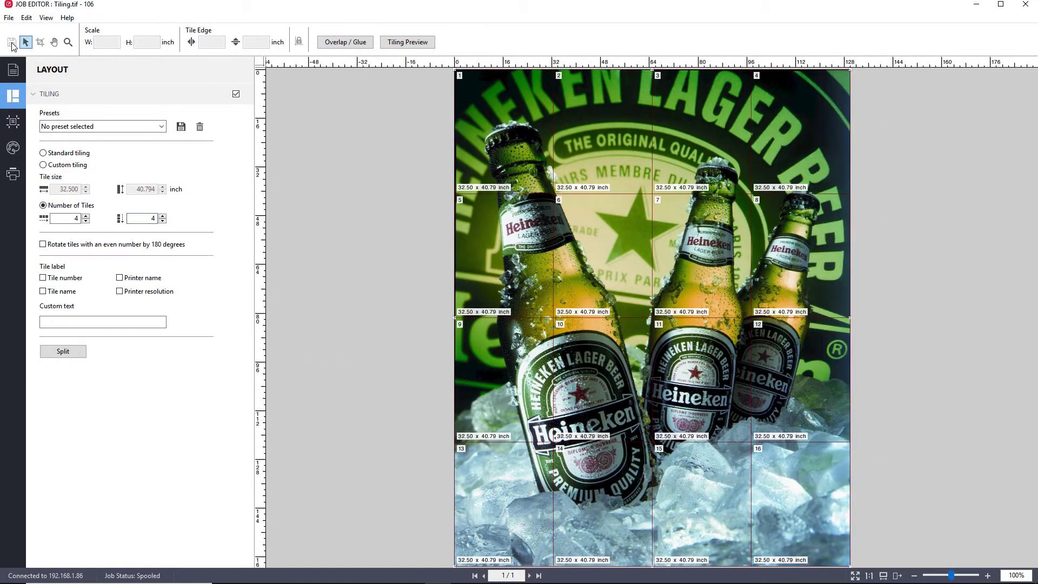
pyautogui.click(518, 112)
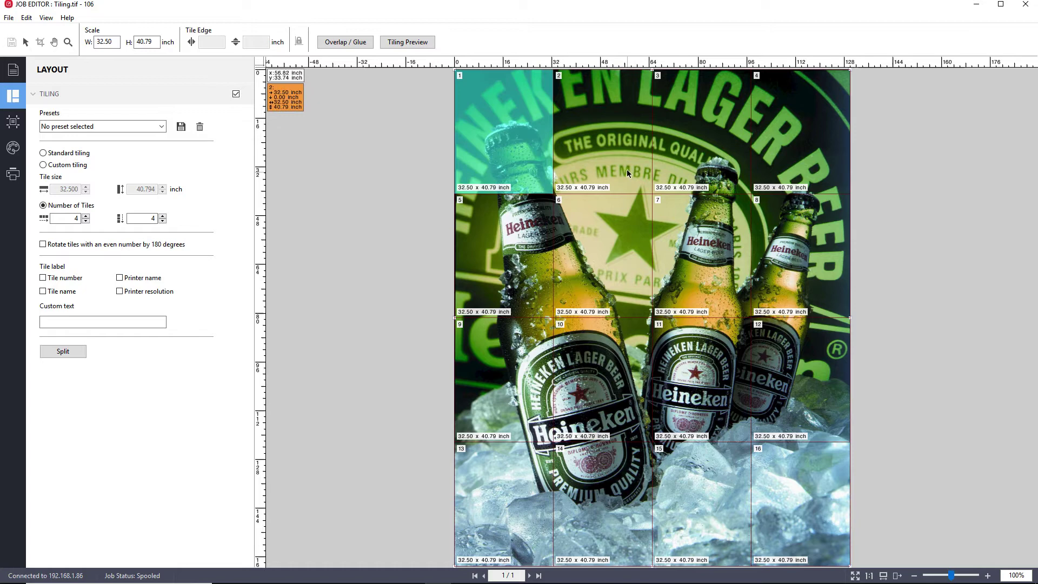
# - Drag column dividers so tile widths become 34.98, 30.02, 20.23 and 40.00 inch
pyautogui.click(607, 272)
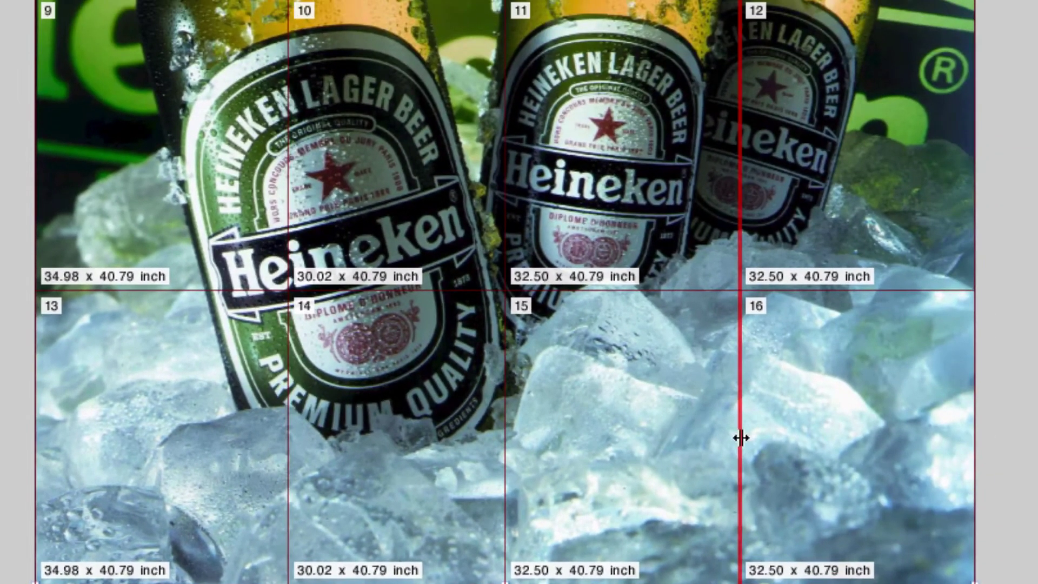
pyautogui.moveTo(741, 437); pyautogui.dragTo(649, 448)
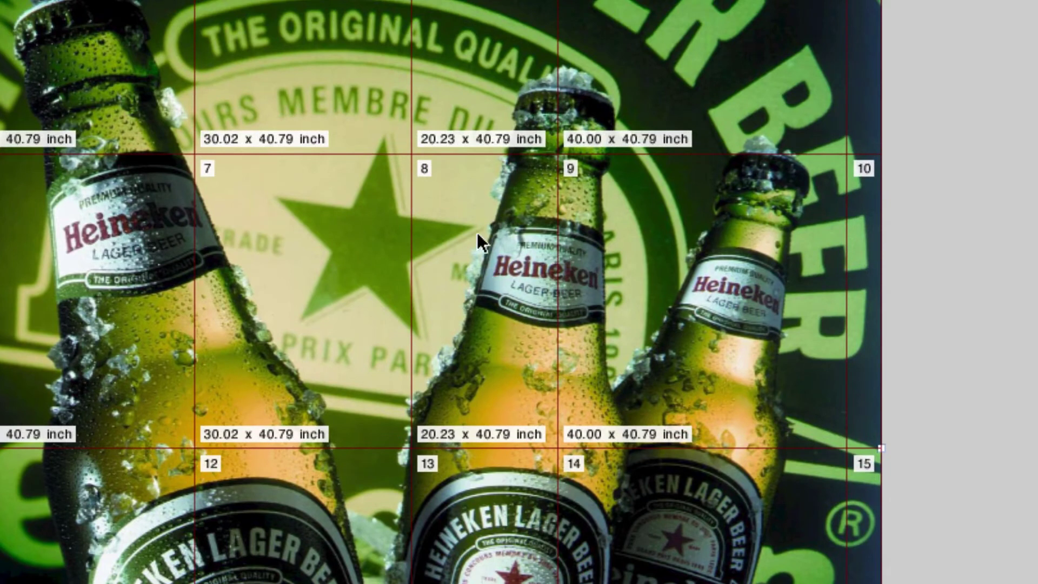
pyautogui.moveTo(480, 239)
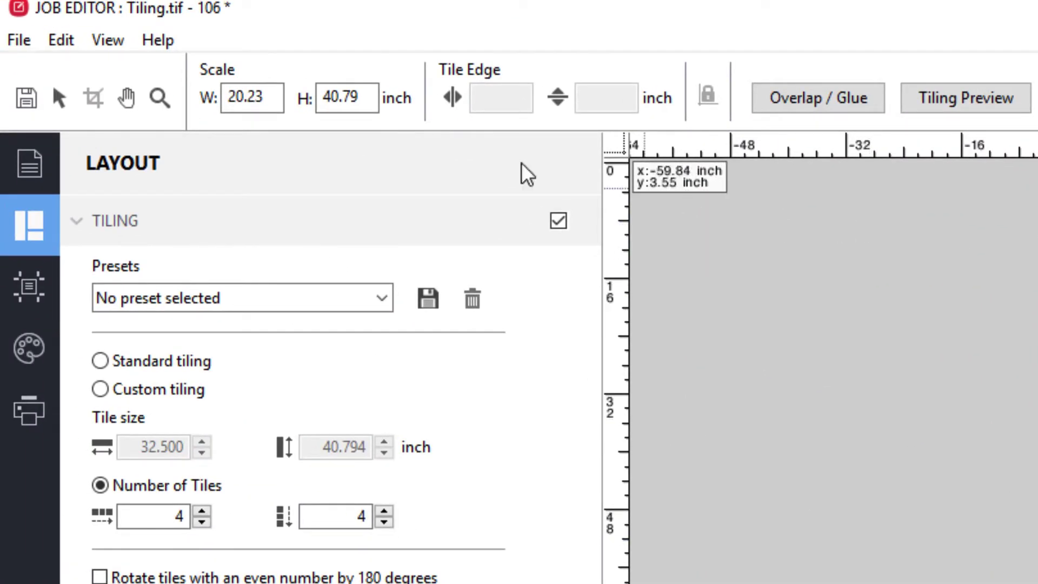
# - Set the second row's tile height to 35 inch
pyautogui.doubleClick(324, 96)
pyautogui.write('35')
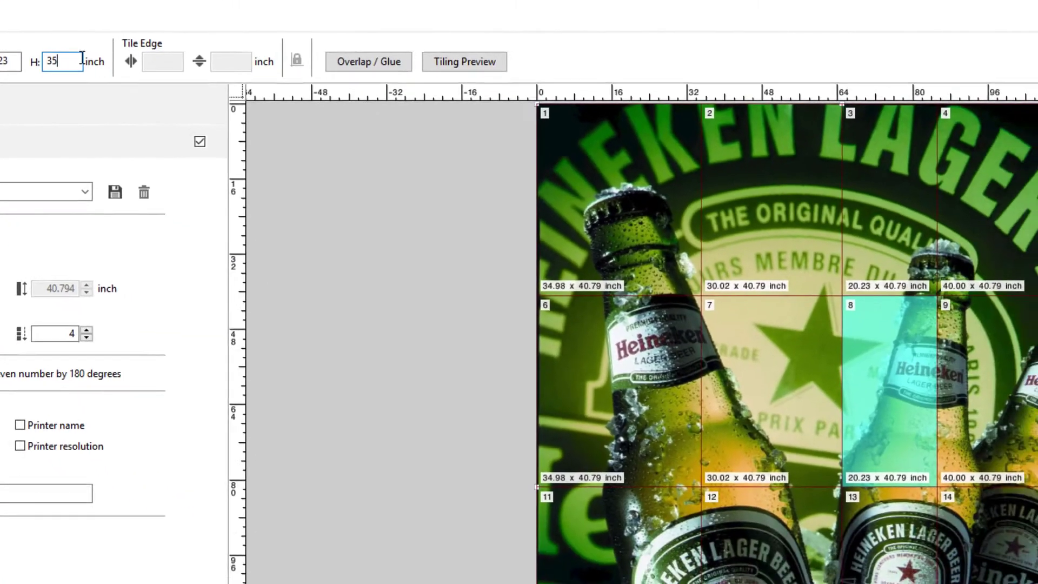
pyautogui.press('Return')
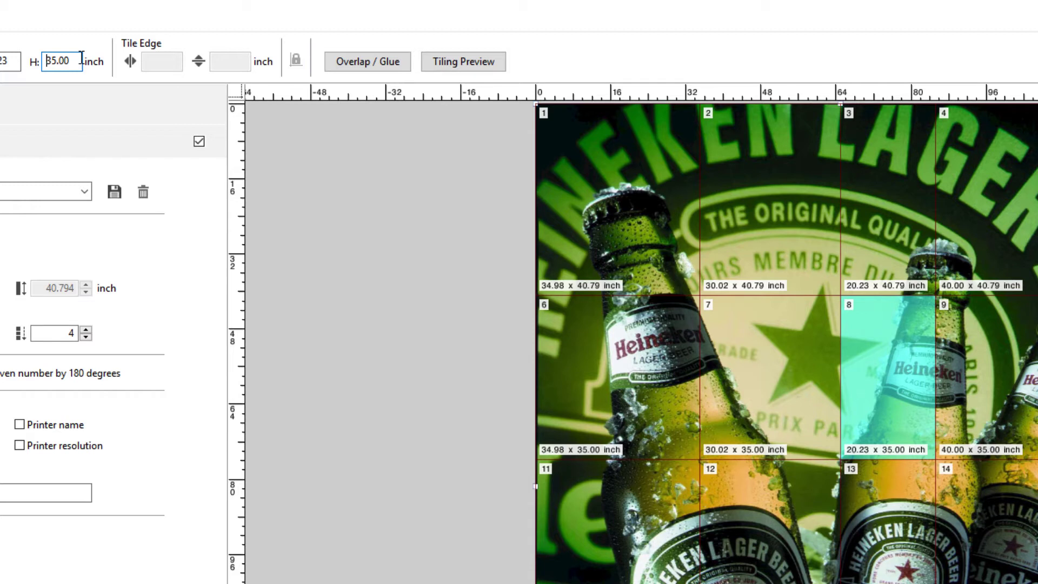
pyautogui.click(1017, 243)
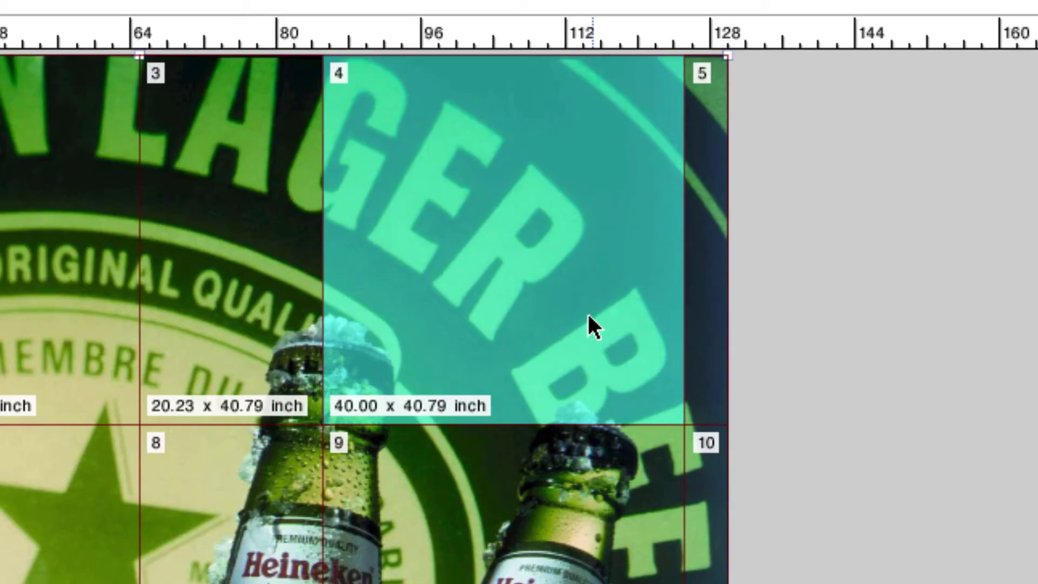
# - Mark tile 4 Do Not Print and merge tiles 13 and 14 into one 65.00 × 40.79 inch tile
pyautogui.rightClick(1035, 220)
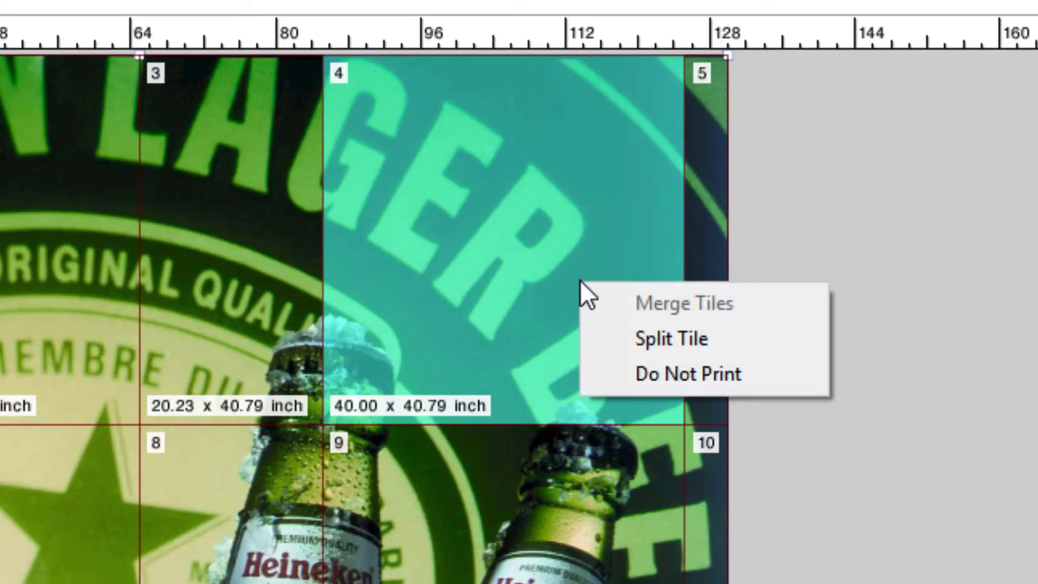
pyautogui.click(673, 372)
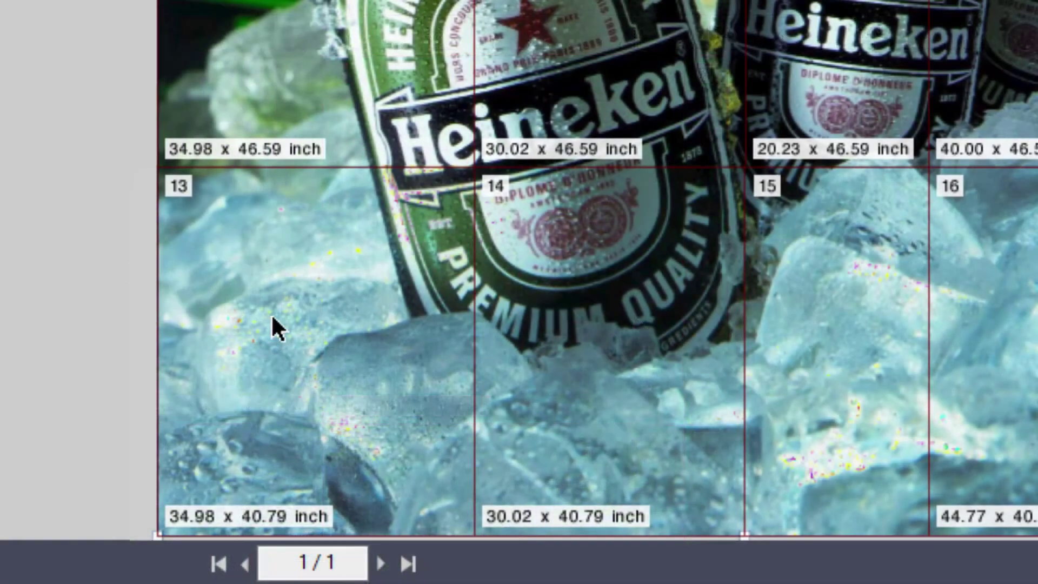
pyautogui.click(273, 326)
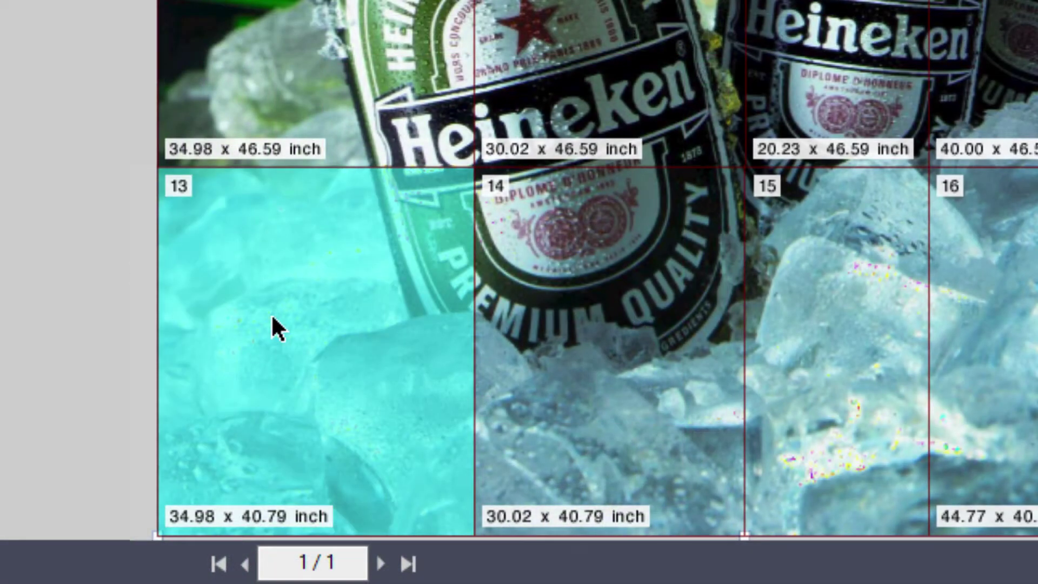
pyautogui.keyDown('ctrl'); pyautogui.click(567, 328); pyautogui.keyUp('ctrl')
pyautogui.rightClick(368, 294)
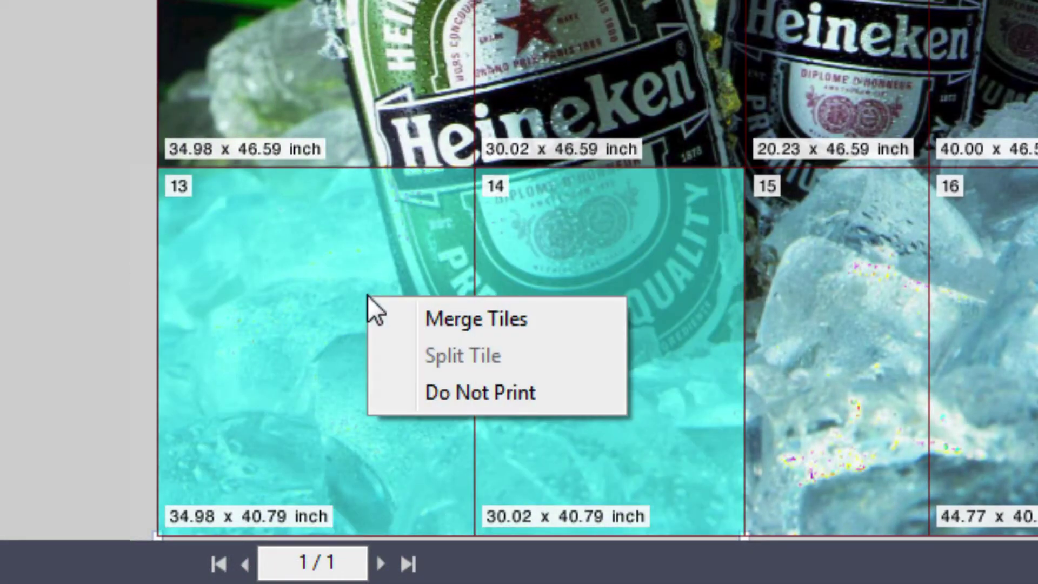
pyautogui.click(422, 323)
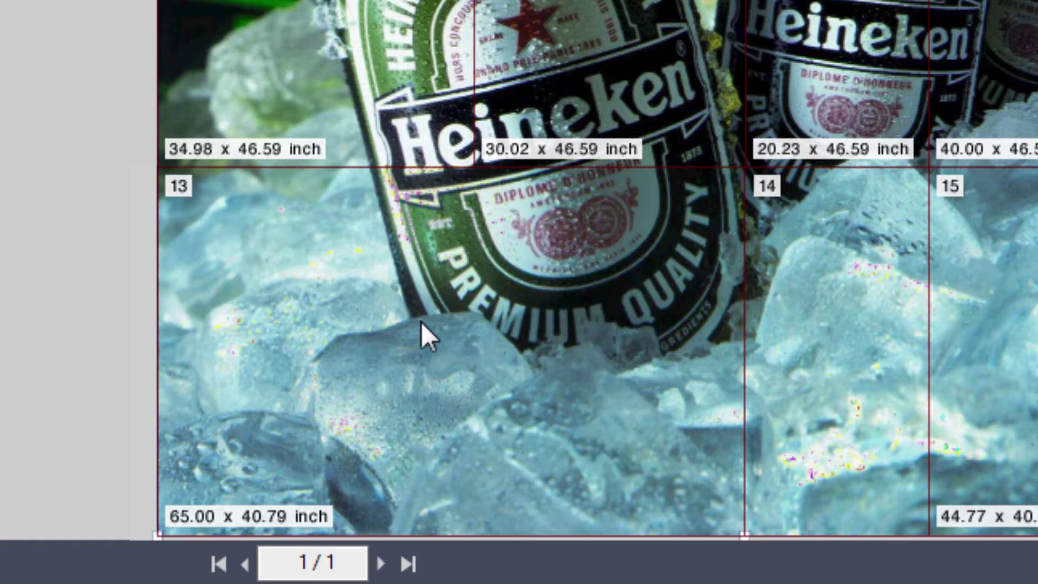
pyautogui.click(421, 322)
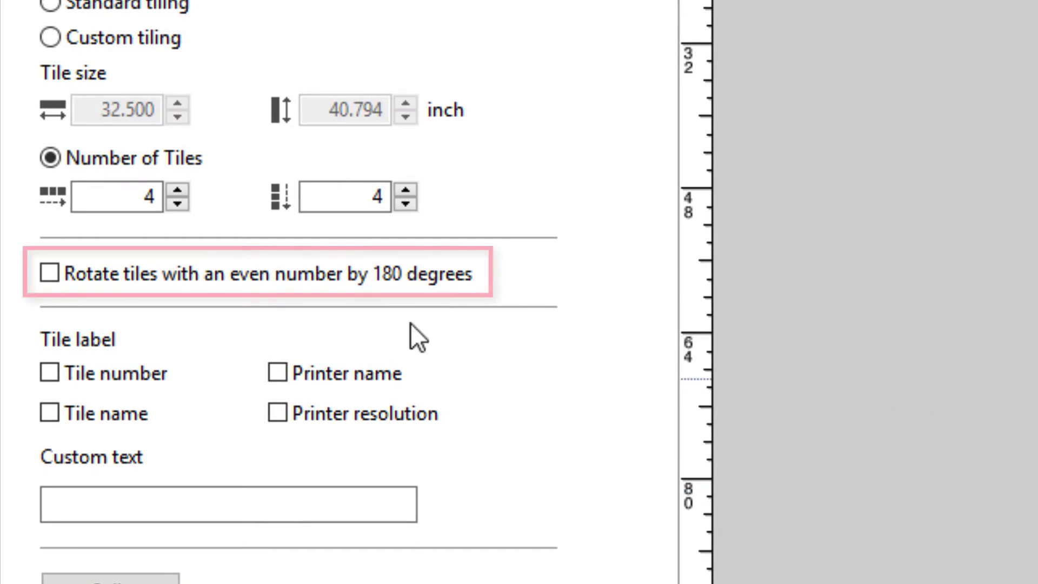
# - Turn on 'Rotate tiles with an even number by 180 degrees'
pyautogui.click(50, 273)
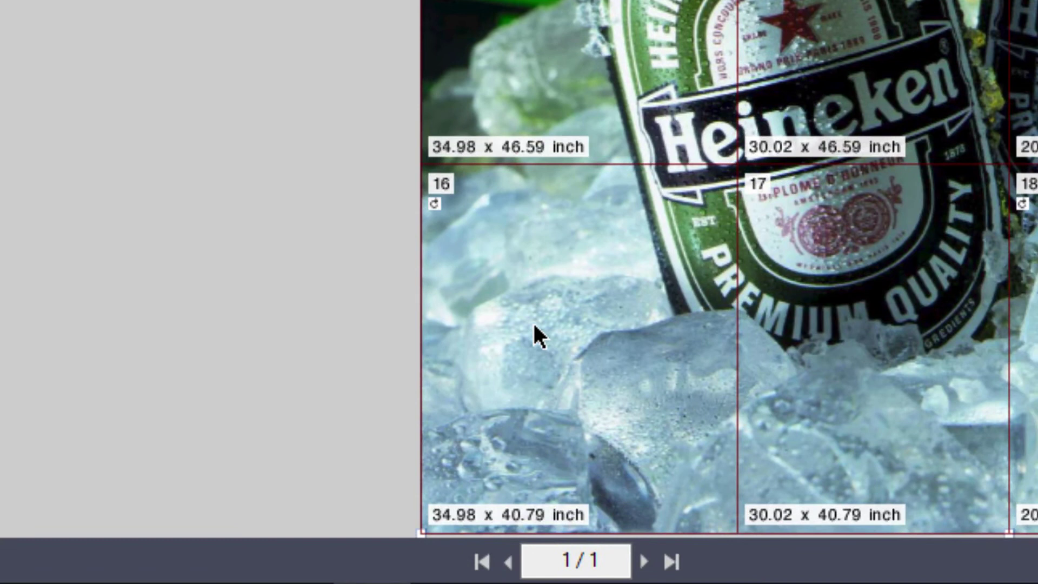
# - Split tile 16 into 3 columns by 4 rows, creating tiles 16–27
pyautogui.click(534, 327)
pyautogui.rightClick(534, 327)
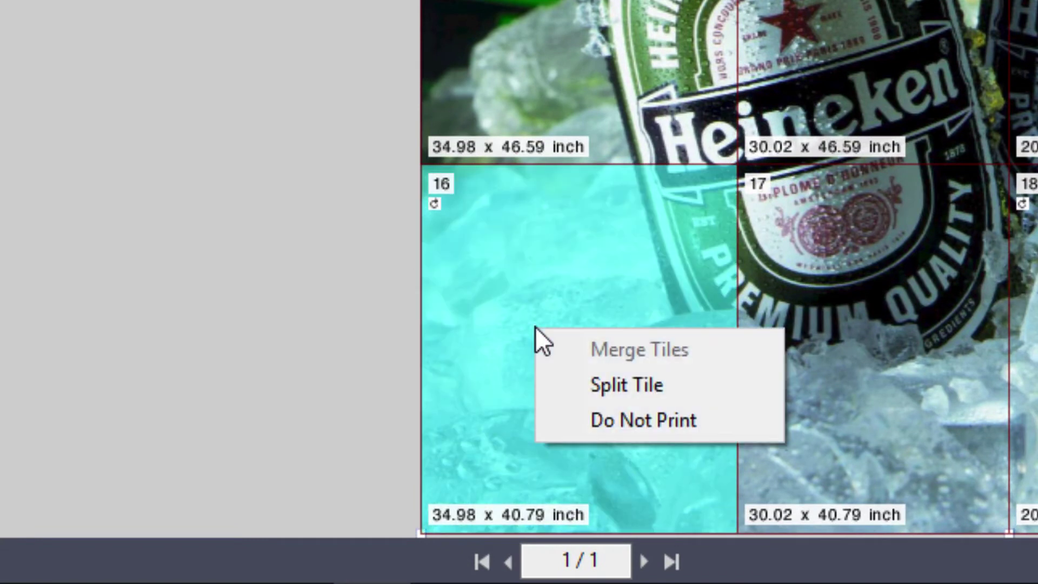
pyautogui.click(711, 384)
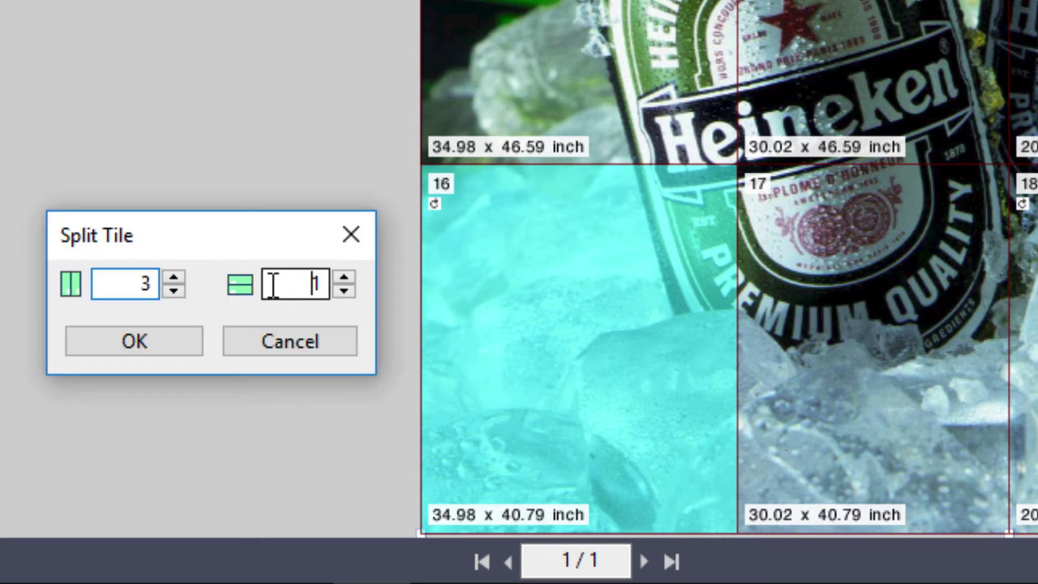
pyautogui.moveTo(271, 286); pyautogui.dragTo(328, 270)
pyautogui.write('4')
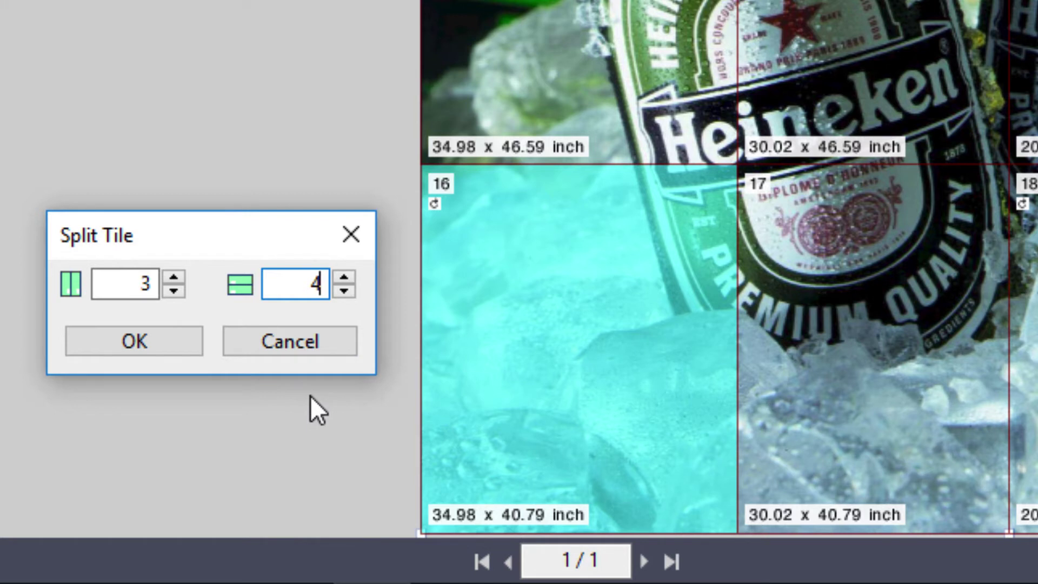
pyautogui.click(174, 342)
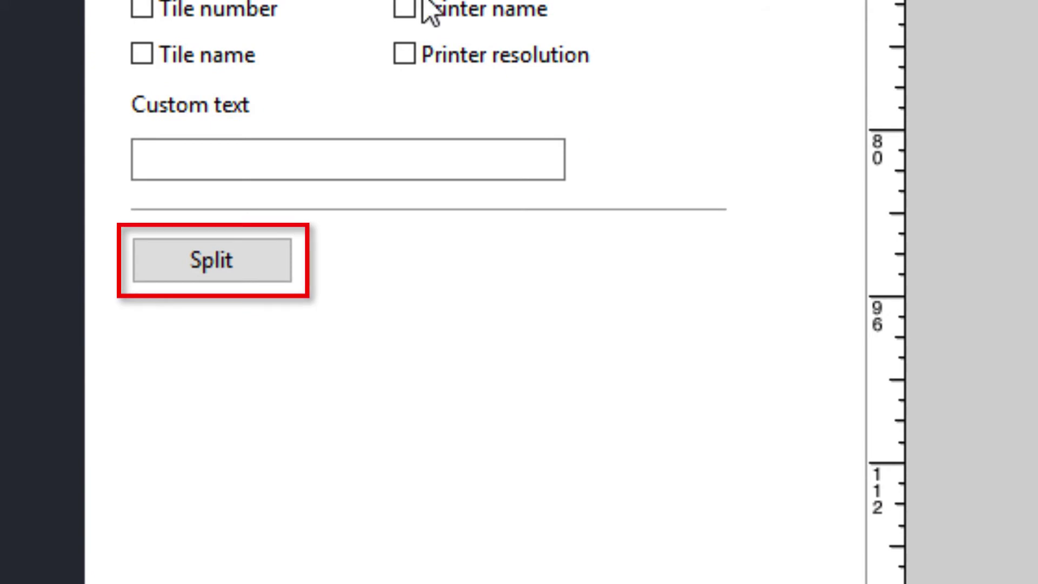
# - Split the tiling layout into separate tile jobs, starting with Tiling_Tile01_31.tif
pyautogui.click(282, 262)
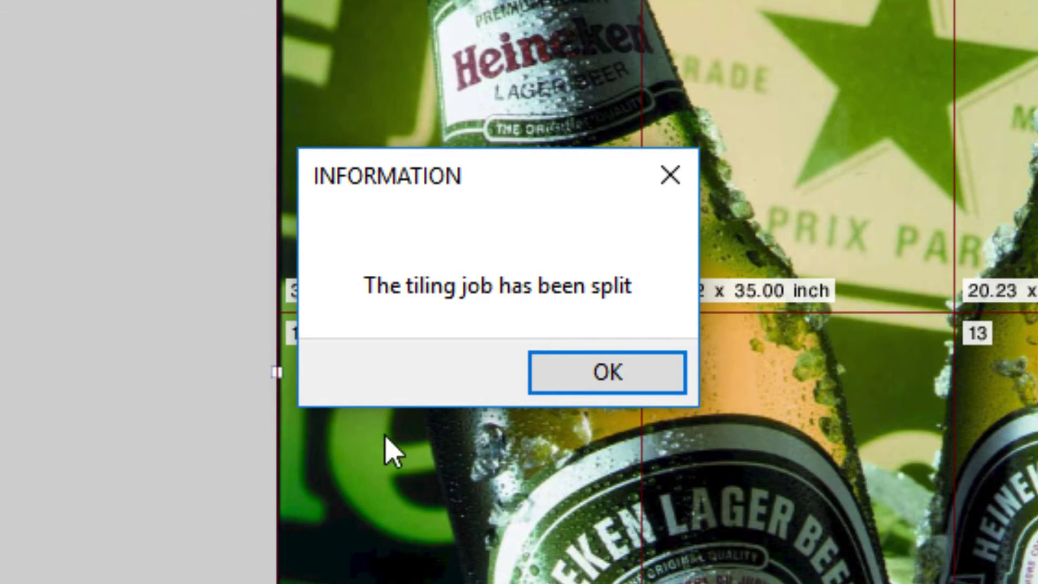
pyautogui.click(563, 378)
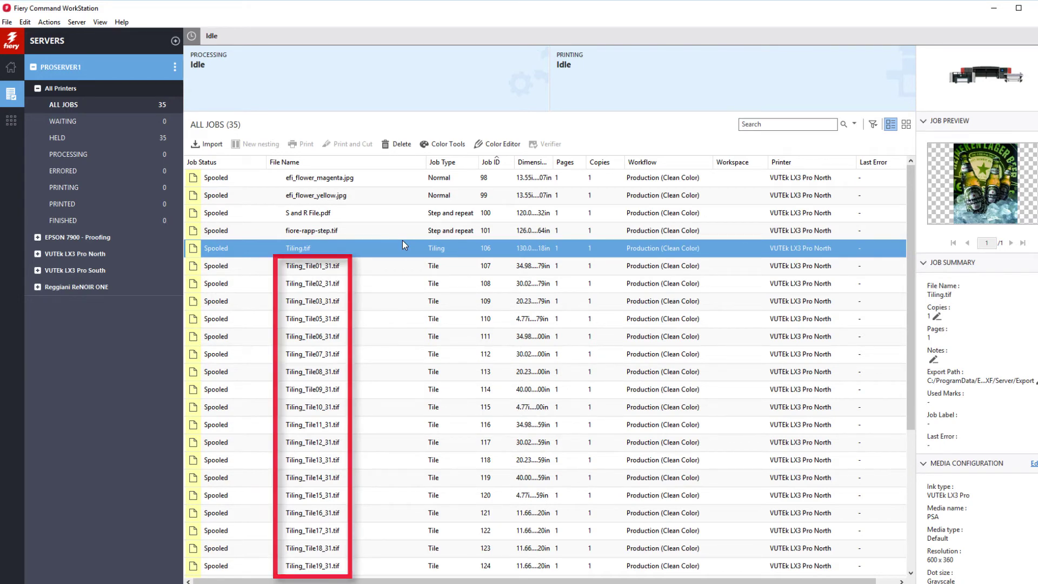
# - Select the Tiling_Tile01–Tile31 jobs, then bring up Print for Tiling_Tile14_31.tif
pyautogui.click(314, 265)
pyautogui.keyDown('shift'); pyautogui.click(313, 565); pyautogui.keyUp('shift')
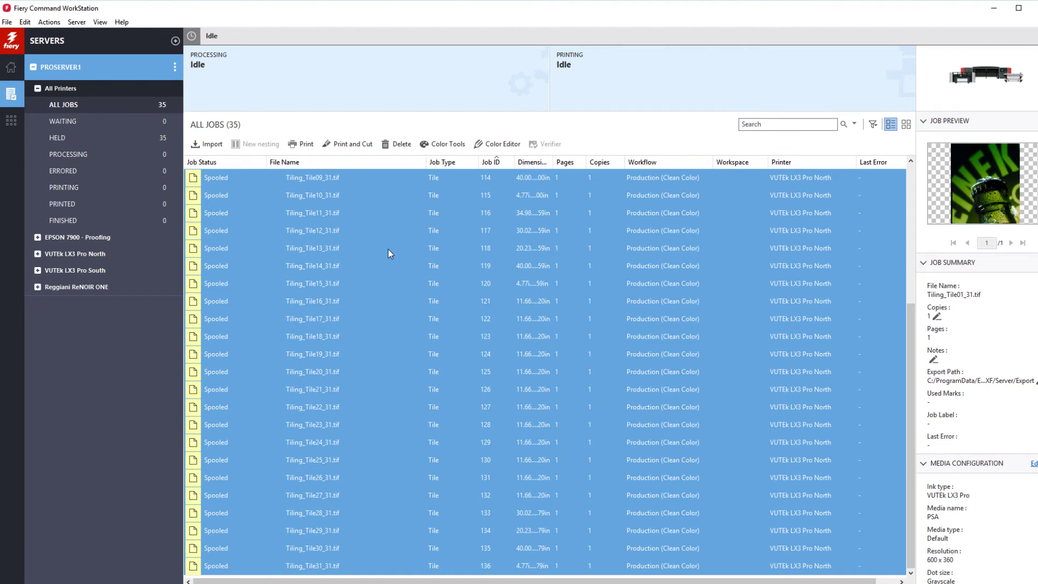
pyautogui.click(342, 263)
pyautogui.rightClick(350, 267)
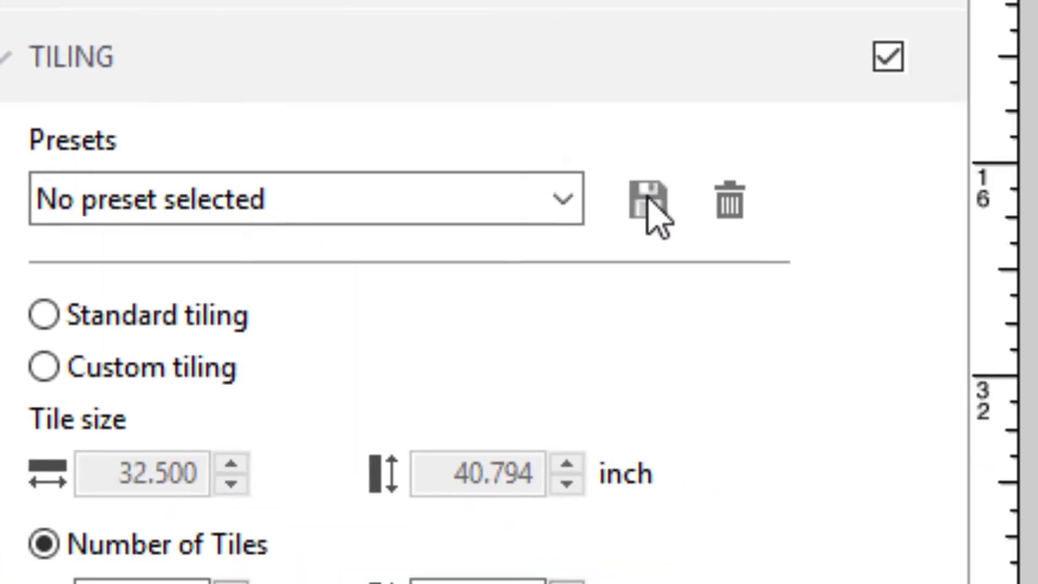
# - Save Tiling.tif's 31-tile layout as a new preset under a short custom name
pyautogui.click(649, 201)
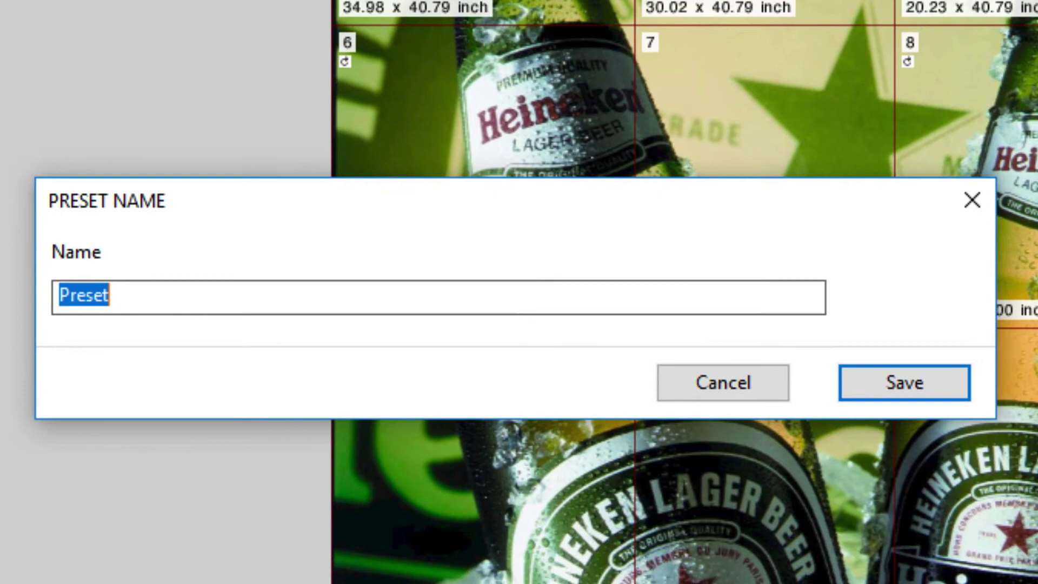
pyautogui.write('Tony')
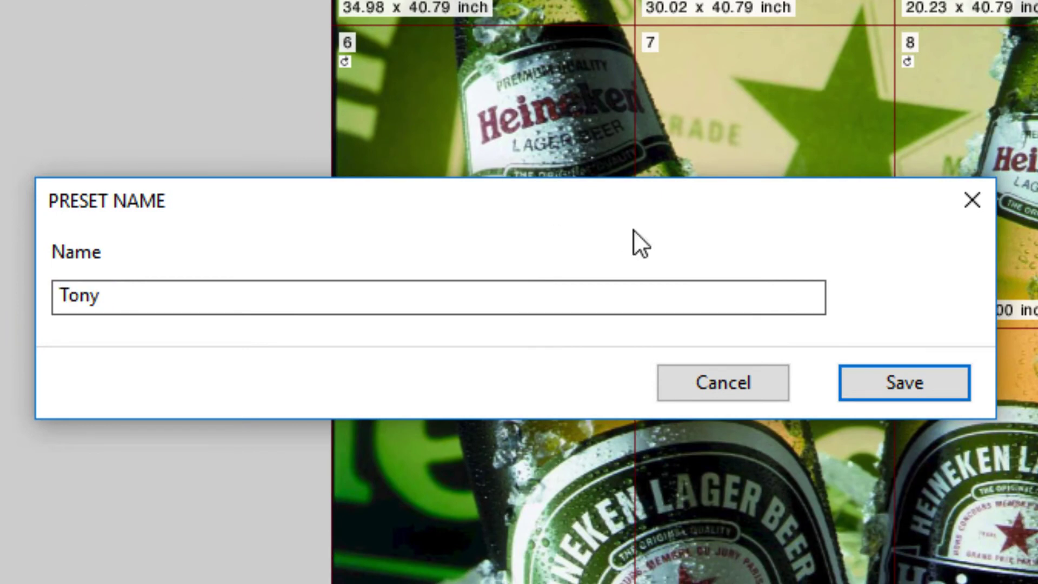
pyautogui.click(861, 383)
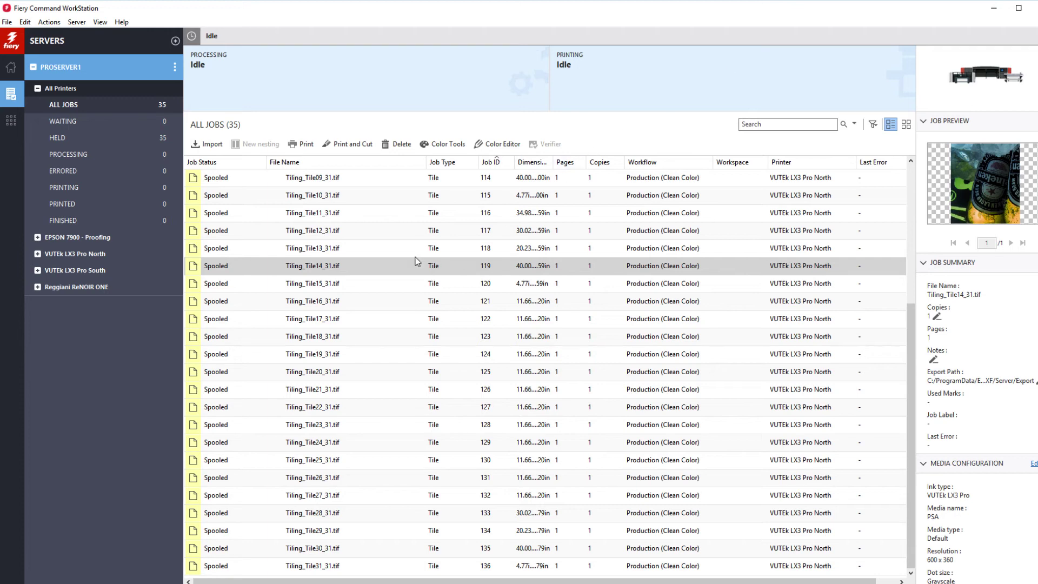
# - Open Tiling_Tile14_31.tif in Job Editor to inspect that single tile
pyautogui.doubleClick(374, 270)
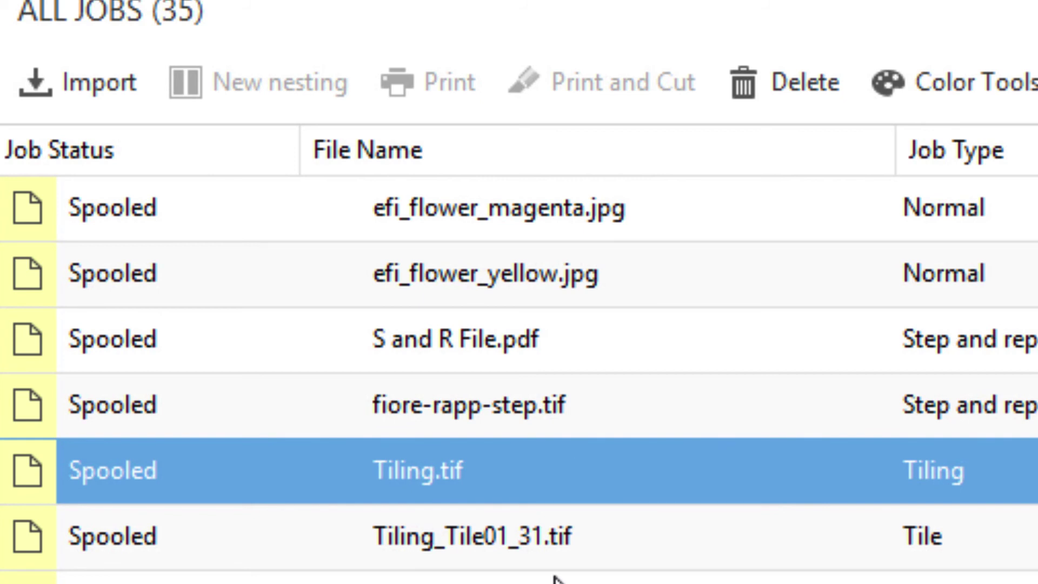
# - Select Tiling_Tile01_31.tif in the job list so it can be printed
pyautogui.click(547, 533)
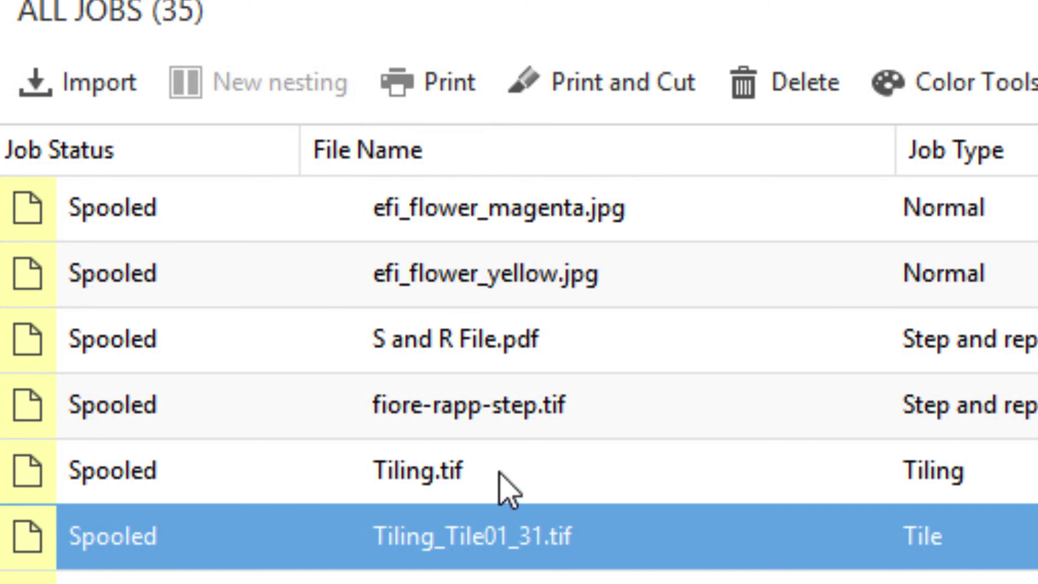
# - Split Tiling.tif again into a second tile set starting at Tiling_S2_Tile01_31.tif
pyautogui.doubleClick(447, 475)
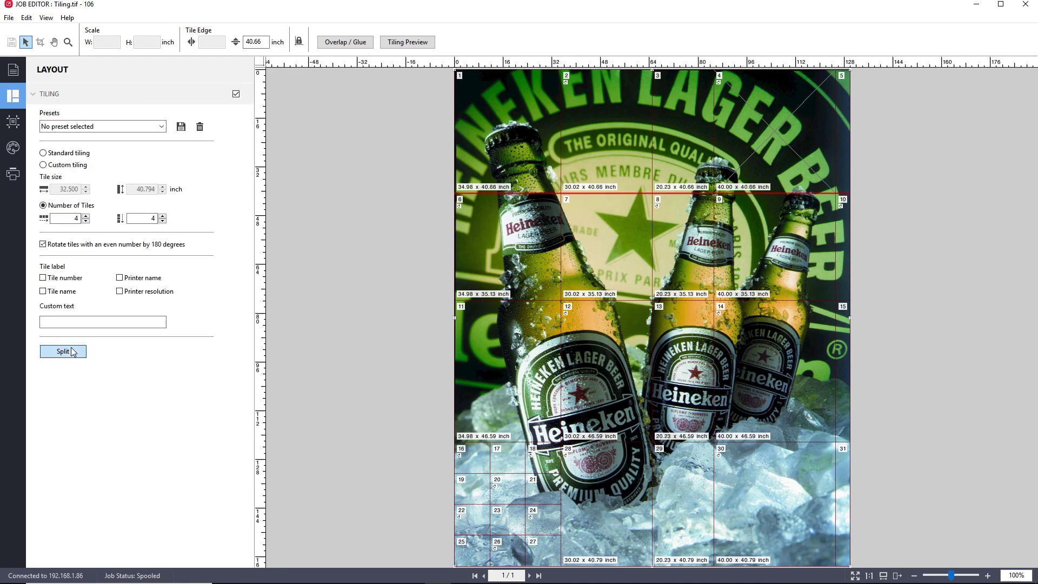
pyautogui.click(63, 351)
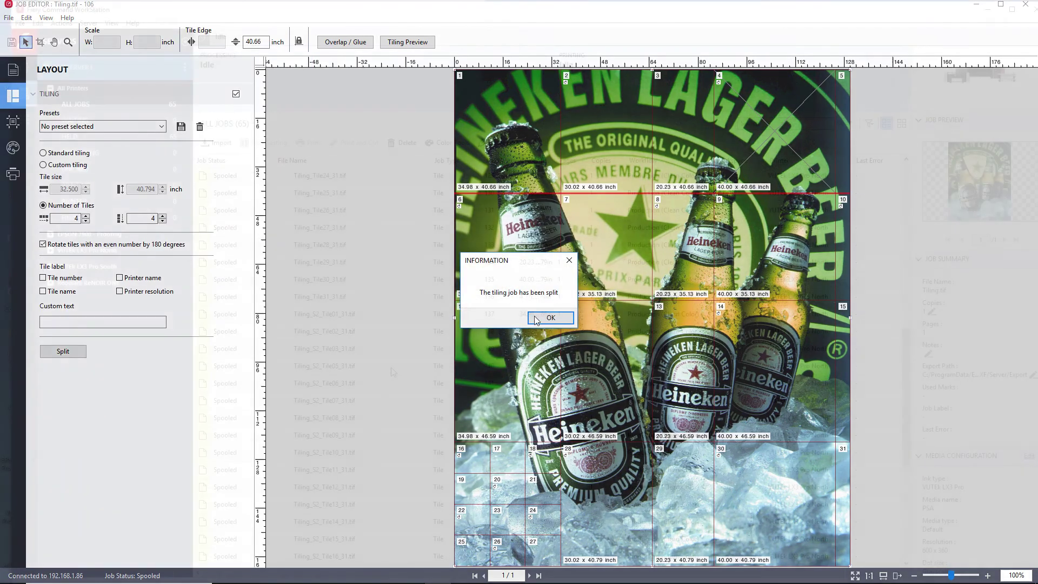
pyautogui.click(543, 315)
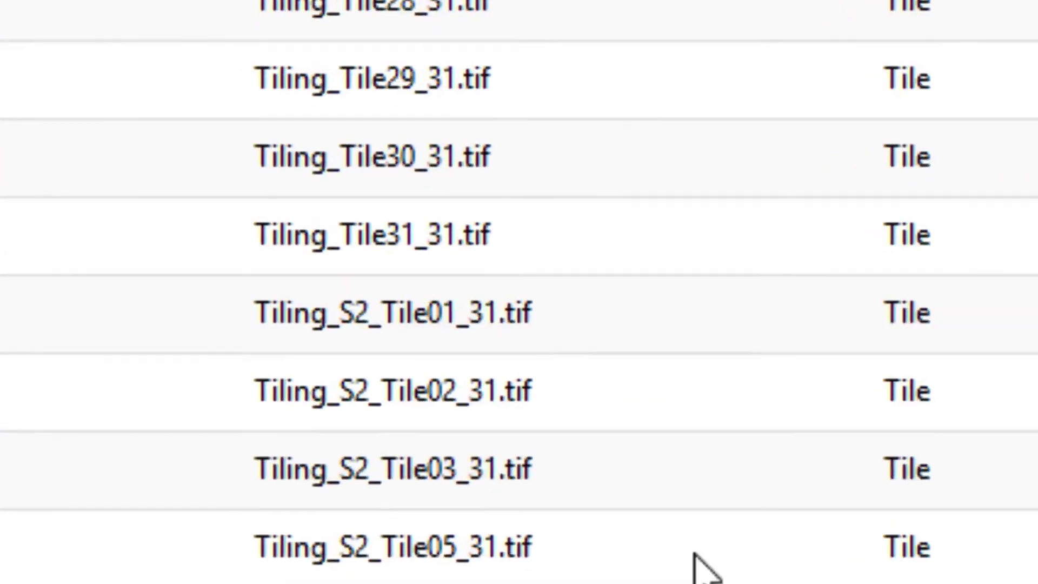